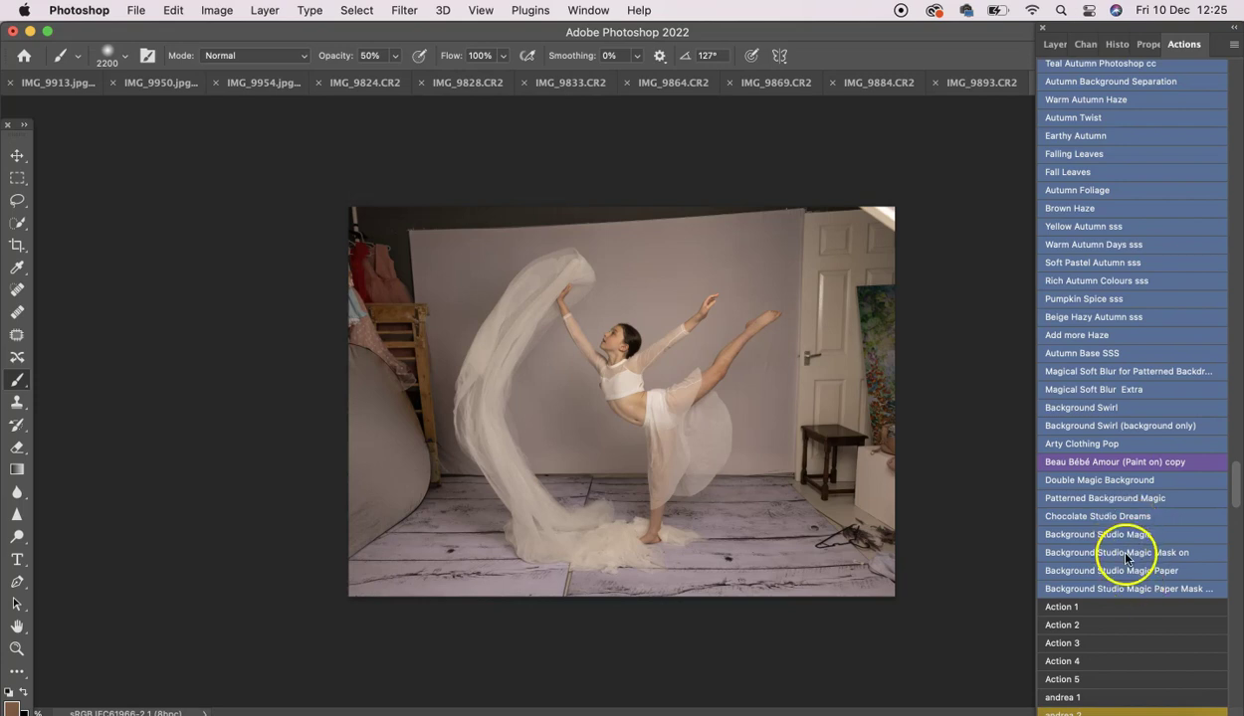
- Run the Background Studio Magic Paper action to build the masked taupe backdrop group
click(811, 586)
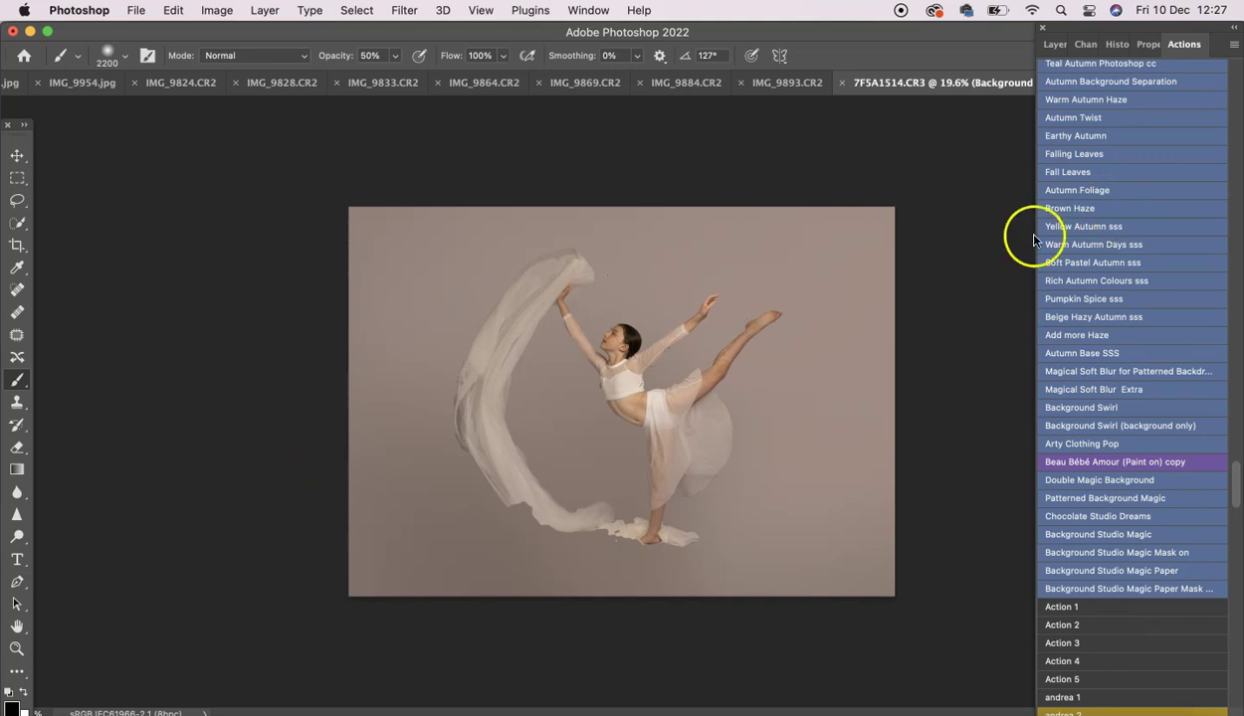
- Show the Layers list and toggle the backdrop group off and on against the original, leaving it visible
click(769, 436)
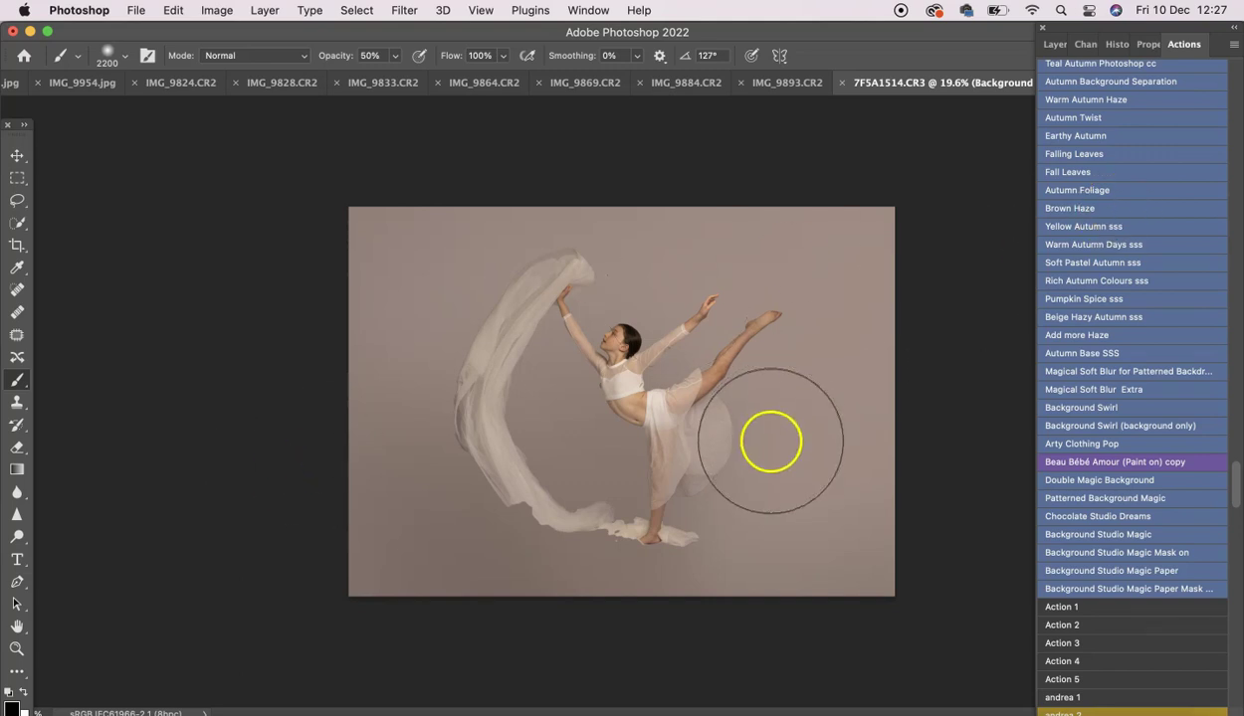
click(1054, 43)
click(1048, 149)
click(1046, 155)
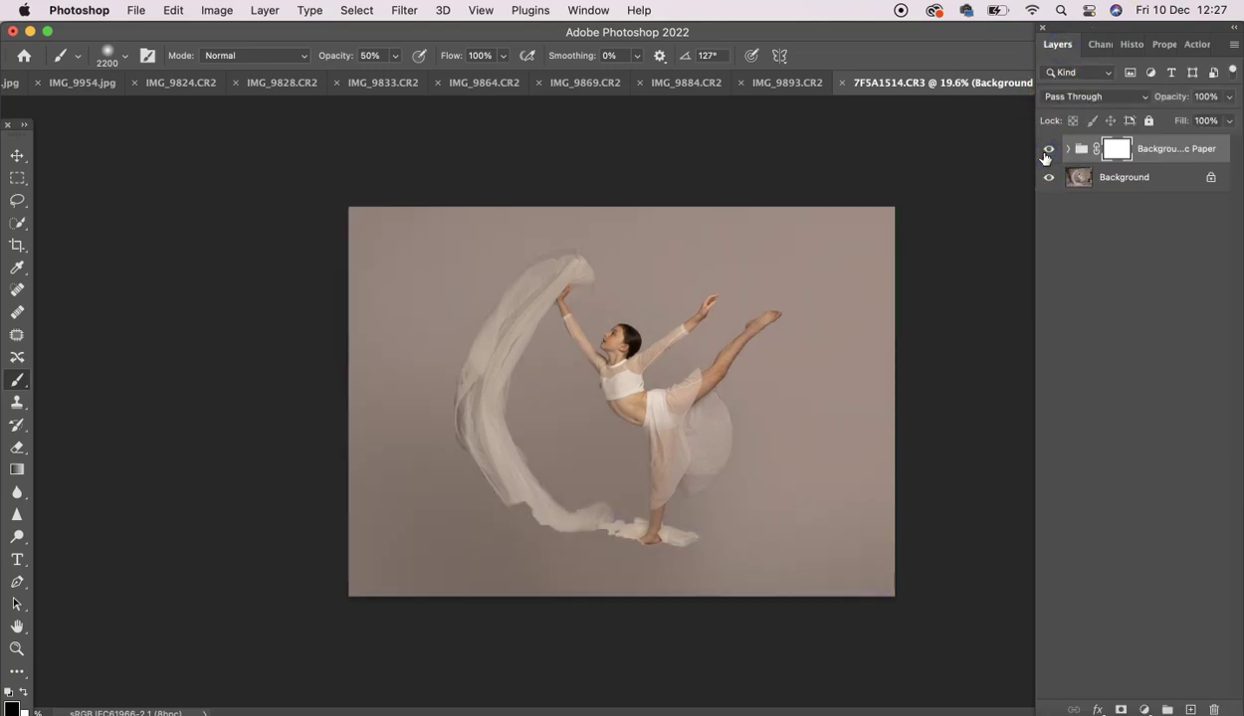
click(1046, 156)
click(1047, 155)
- Paint black on the group mask to reveal the wooden floor, then white around the fabric with a 1400 brush
click(366, 54)
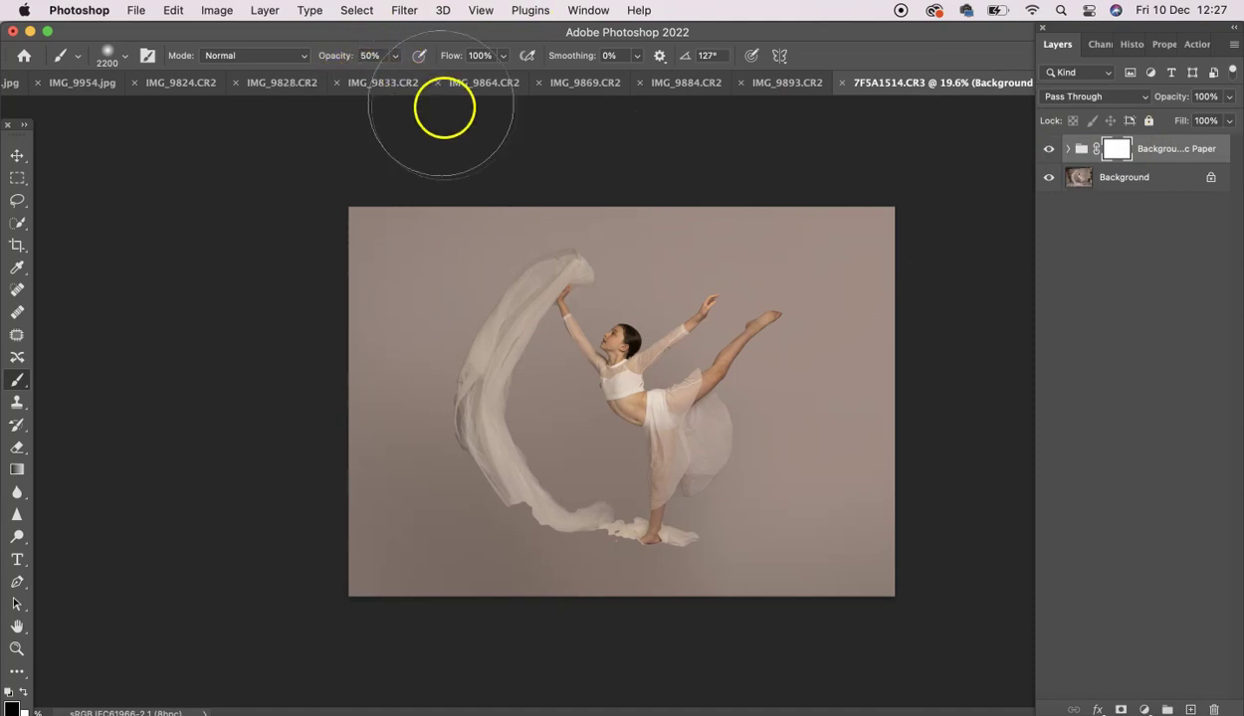
mouse_move(614, 498)
mouse_down()
mouse_move(703, 525)
mouse_move(510, 527)
mouse_move(562, 543)
mouse_move(583, 541)
mouse_move(537, 542)
mouse_move(602, 541)
mouse_move(510, 527)
mouse_move(602, 519)
mouse_move(689, 532)
mouse_up()
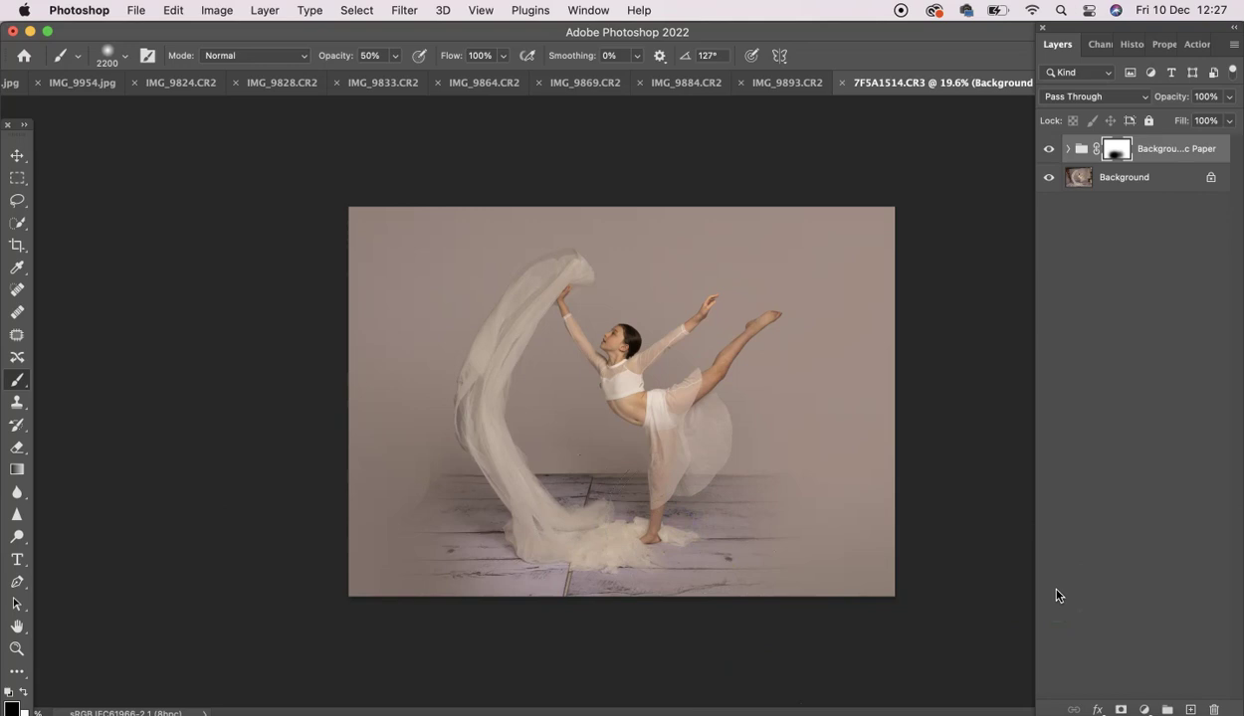
key(x)
key(bracketleft)
key(bracketleft)
key(bracketleft)
click(486, 471)
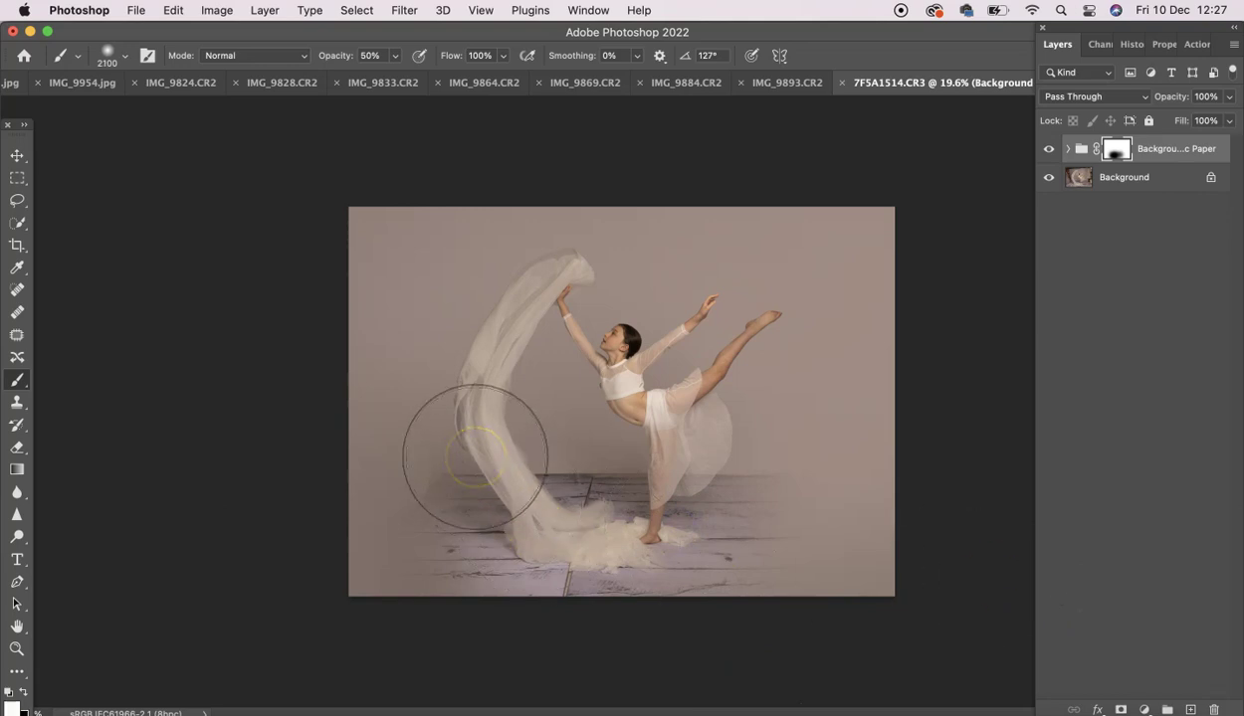
key(bracketleft)
key(bracketleft)
key(bracketleft)
key(bracketleft)
key(bracketleft)
click(472, 453)
mouse_move(459, 452)
mouse_down()
mouse_move(767, 455)
mouse_move(713, 458)
mouse_up()
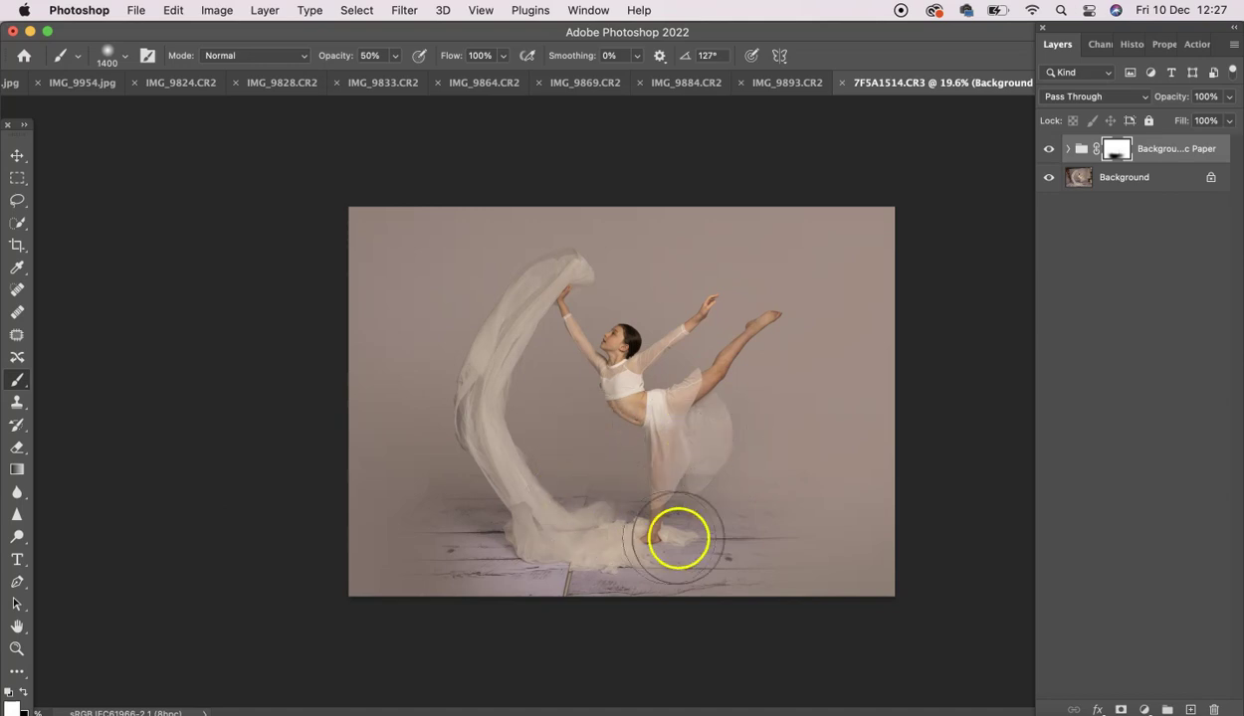
mouse_move(580, 444)
mouse_down()
mouse_move(442, 450)
mouse_move(414, 499)
mouse_move(361, 535)
mouse_move(383, 554)
mouse_up()
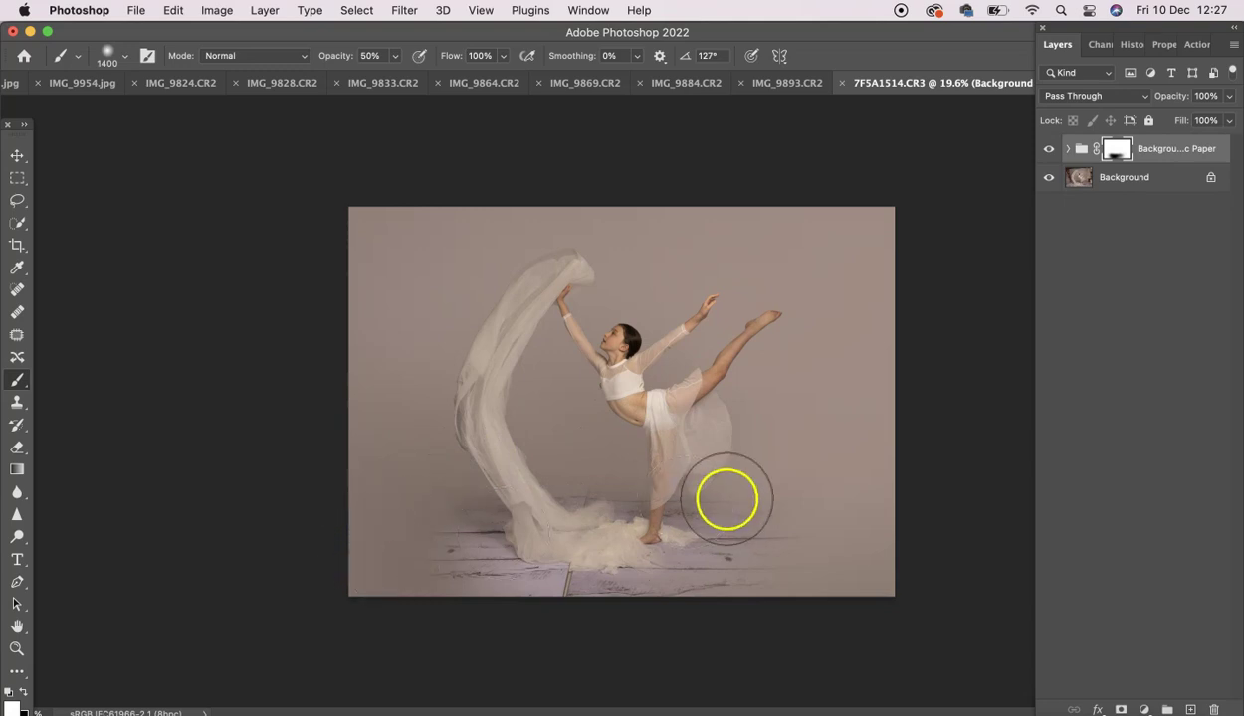
mouse_move(758, 479)
mouse_down()
mouse_move(822, 520)
mouse_move(798, 567)
mouse_up()
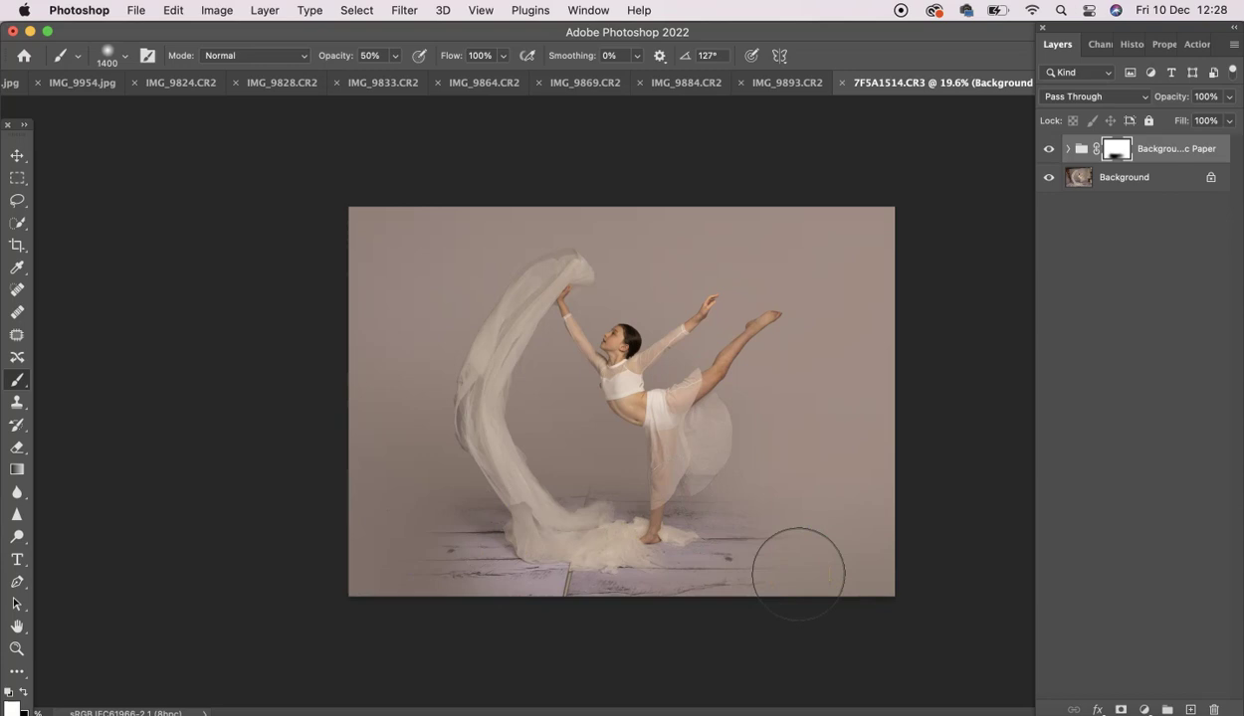
- Soften the revealed floor to the right of the dancer's foot with 30% white dabs
click(742, 563)
mouse_move(694, 580)
mouse_down()
mouse_move(725, 582)
mouse_move(726, 557)
mouse_move(745, 549)
mouse_move(781, 551)
mouse_move(672, 616)
mouse_move(638, 597)
mouse_move(531, 600)
mouse_move(573, 614)
mouse_move(461, 607)
mouse_move(566, 622)
mouse_up()
click(725, 557)
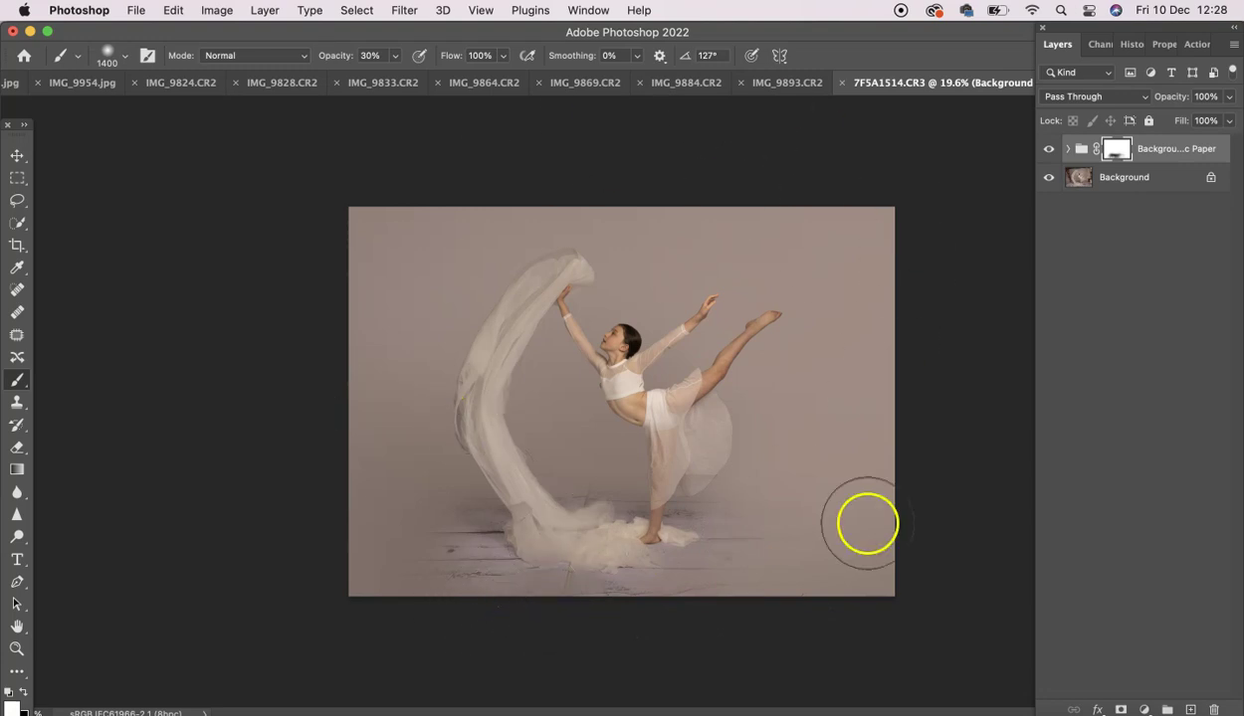
- Fade the floor at the lower left, along the bottom edge and across the lower image
mouse_move(413, 544)
mouse_down()
mouse_move(442, 572)
mouse_move(414, 573)
mouse_up()
click(484, 598)
mouse_move(540, 600)
mouse_down()
mouse_move(651, 607)
mouse_move(635, 604)
mouse_up()
click(436, 562)
click(464, 562)
click(400, 558)
click(506, 575)
click(419, 567)
click(425, 550)
drag(386, 485, 935, 495)
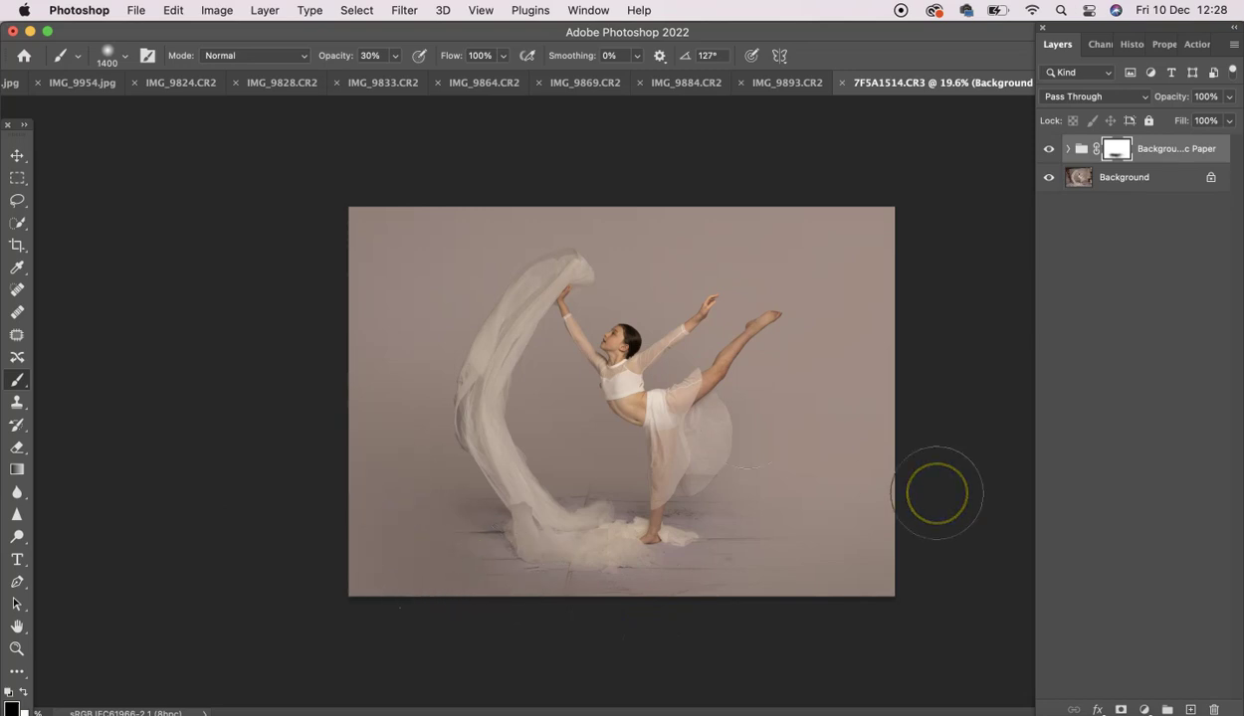
- With a much smaller brush, paint the mask around the veil's lower end
key(bracketleft)
key(bracketleft)
key(bracketleft)
key(bracketleft)
key(bracketleft)
key(bracketleft)
key(bracketleft)
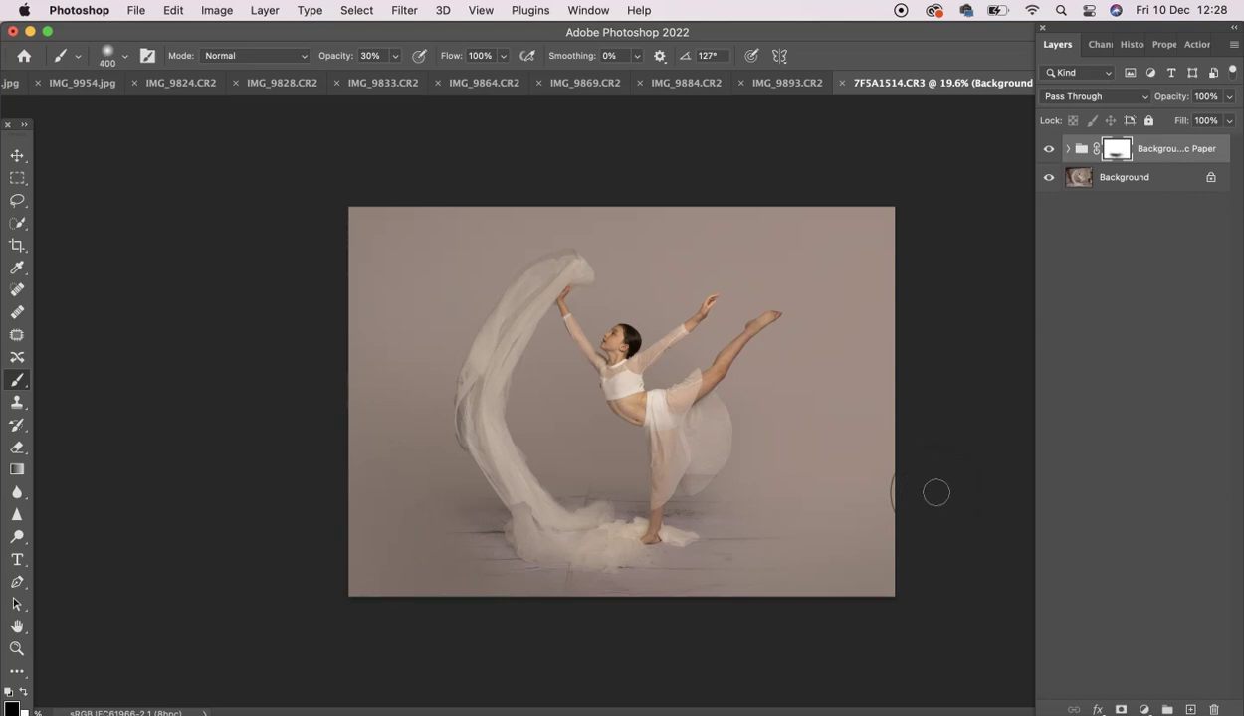
mouse_move(558, 489)
mouse_down()
mouse_move(512, 523)
mouse_move(538, 519)
mouse_up()
mouse_move(542, 539)
mouse_down()
mouse_move(528, 542)
mouse_move(638, 529)
mouse_up()
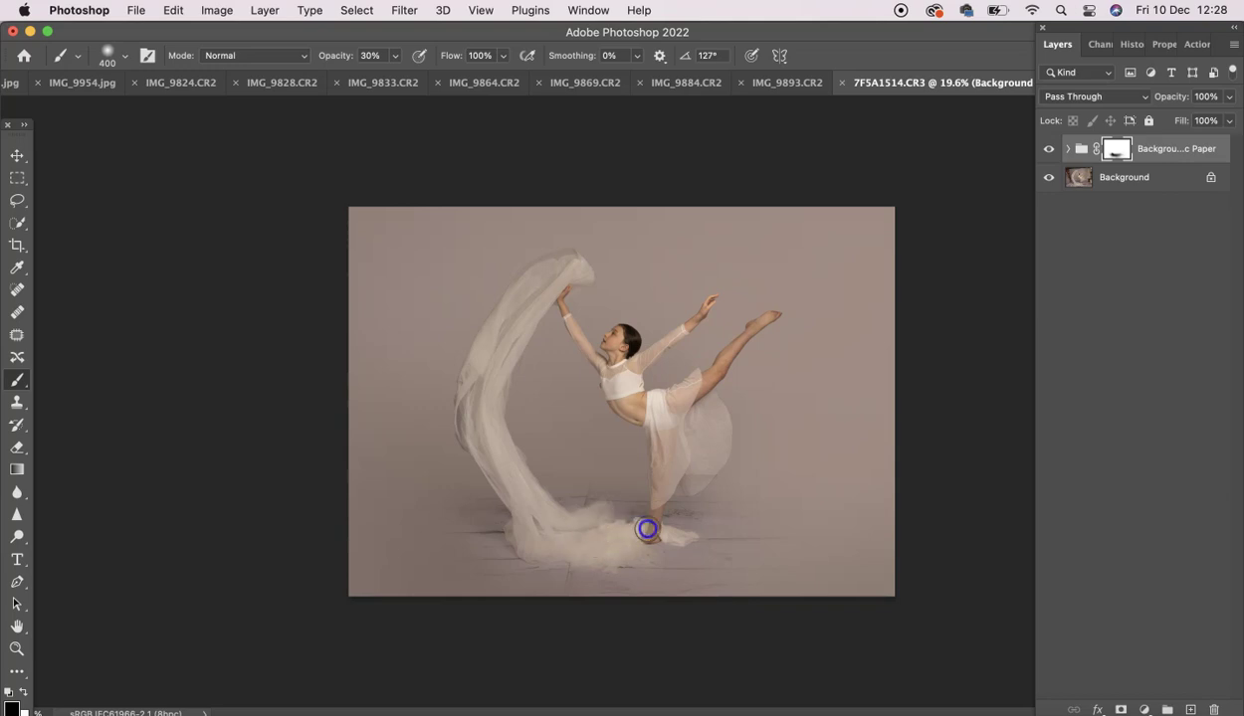
- Toggle the backdrop group repeatedly to compare the retouch with the original, leaving it on
click(1048, 148)
click(1049, 148)
click(1048, 148)
click(1049, 148)
click(1049, 149)
click(1049, 148)
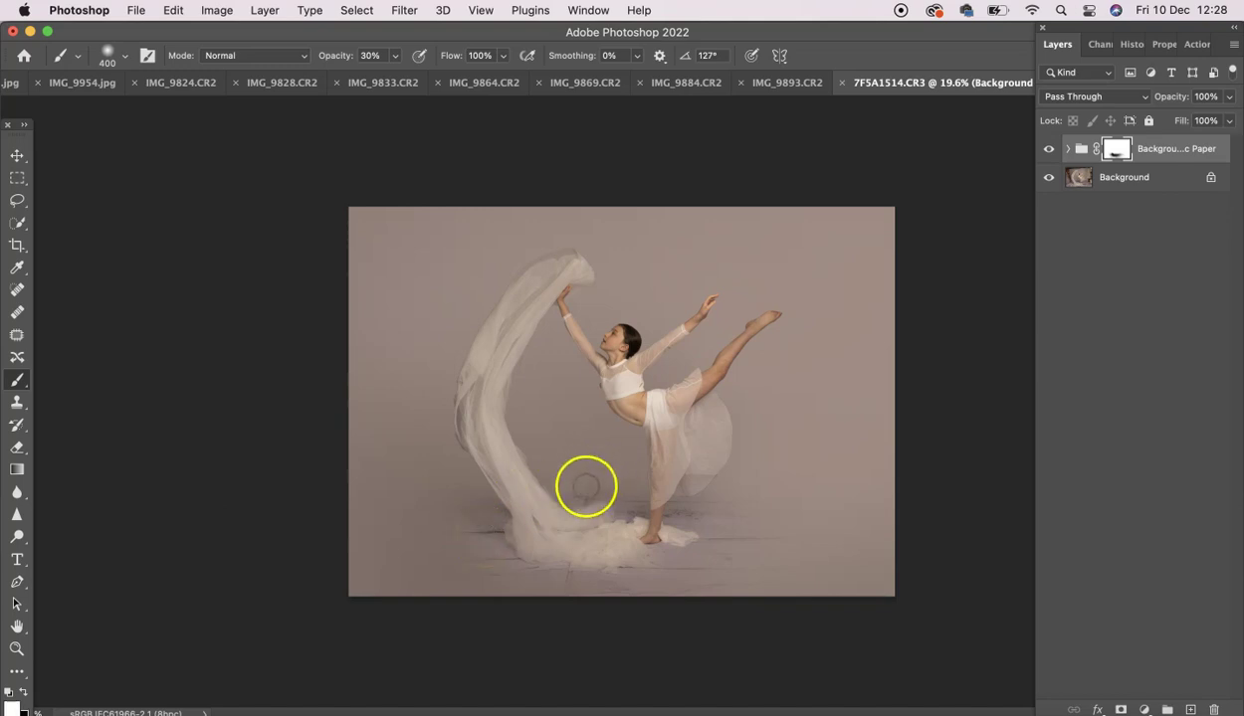
- Let the floorboards show faintly beside the dancer and at lower left, then zoom in on the dancer
drag(583, 486, 584, 492)
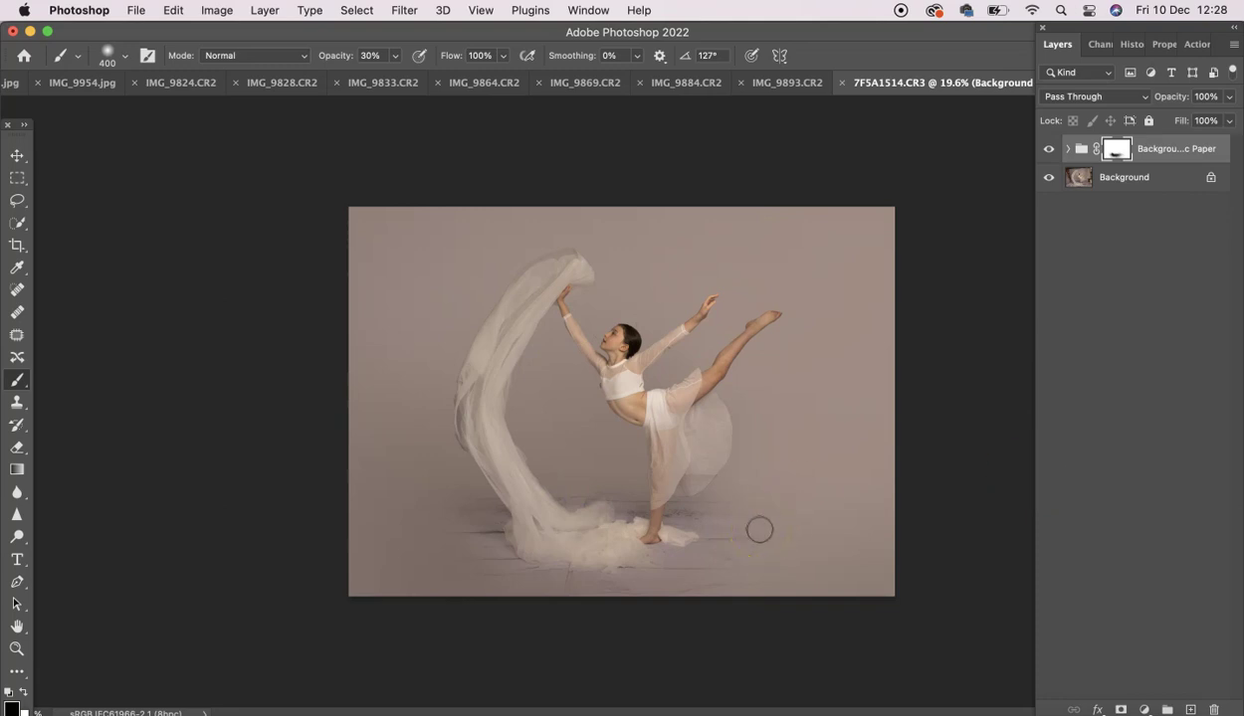
key(bracketright)
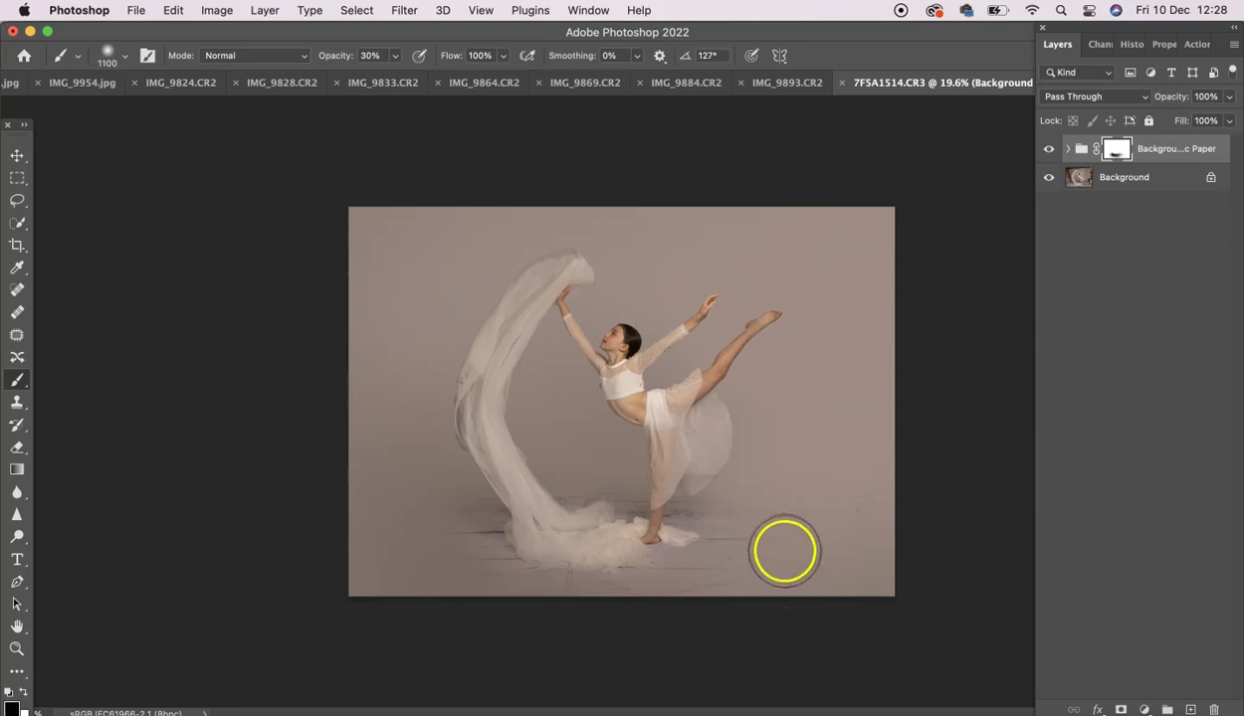
drag(781, 545, 739, 516)
click(464, 543)
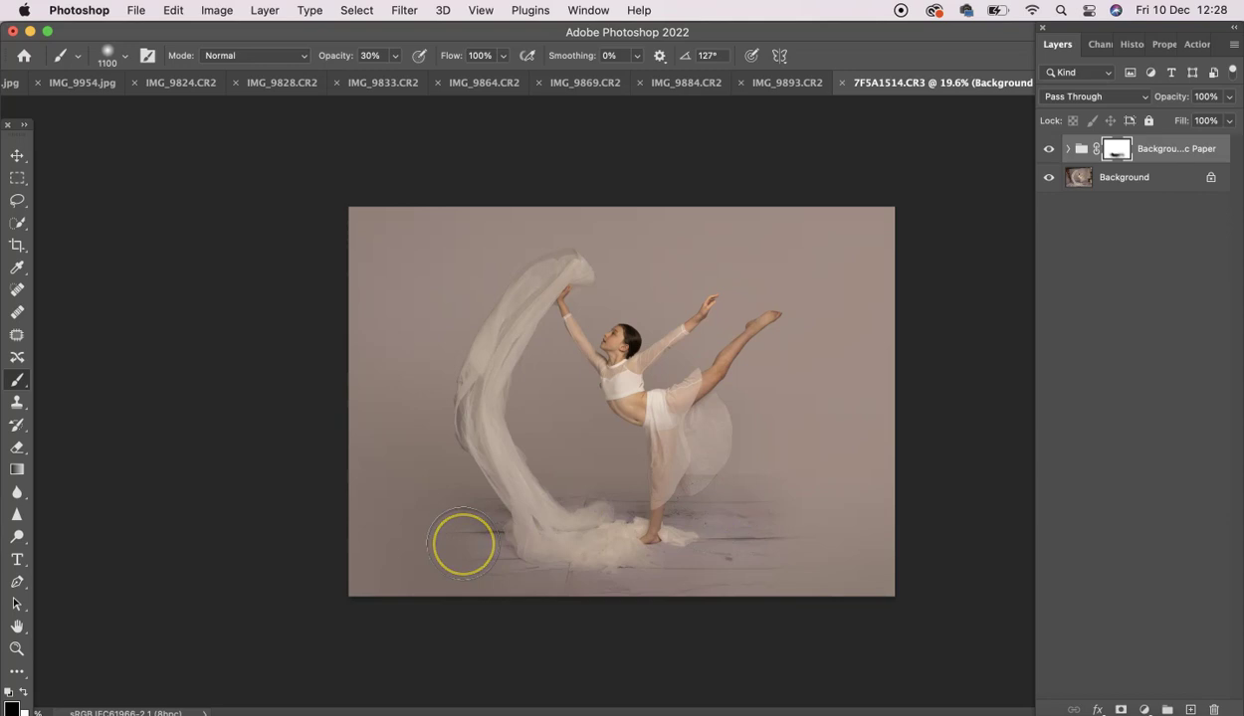
key(super+z)
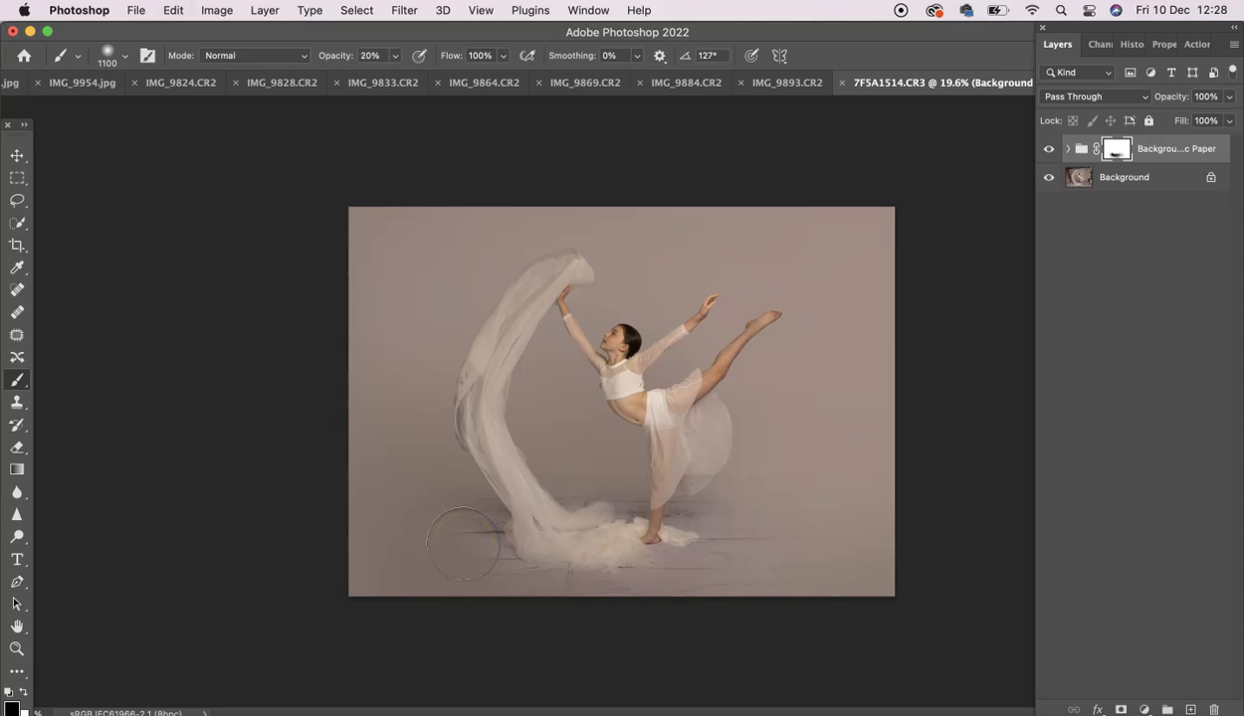
mouse_move(464, 543)
mouse_down()
mouse_move(589, 539)
mouse_move(614, 523)
mouse_move(727, 539)
mouse_up()
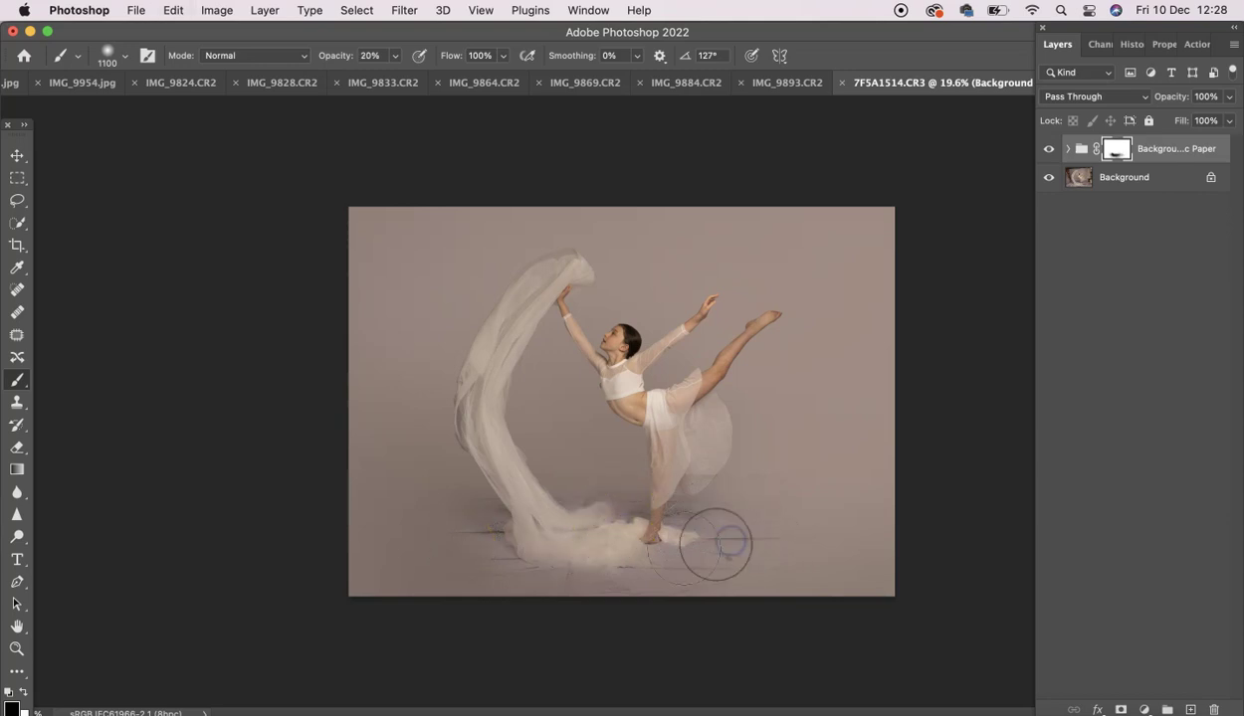
click(455, 546)
click(494, 358)
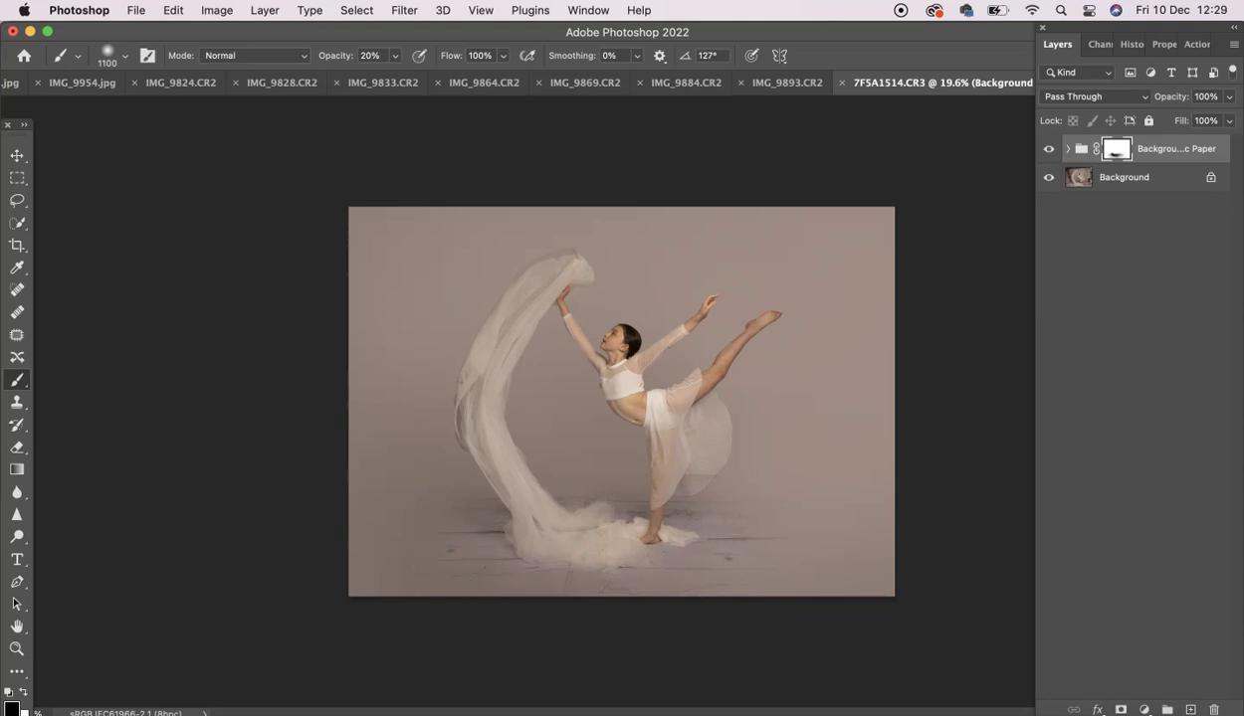
click(1209, 708)
super+click(988, 436)
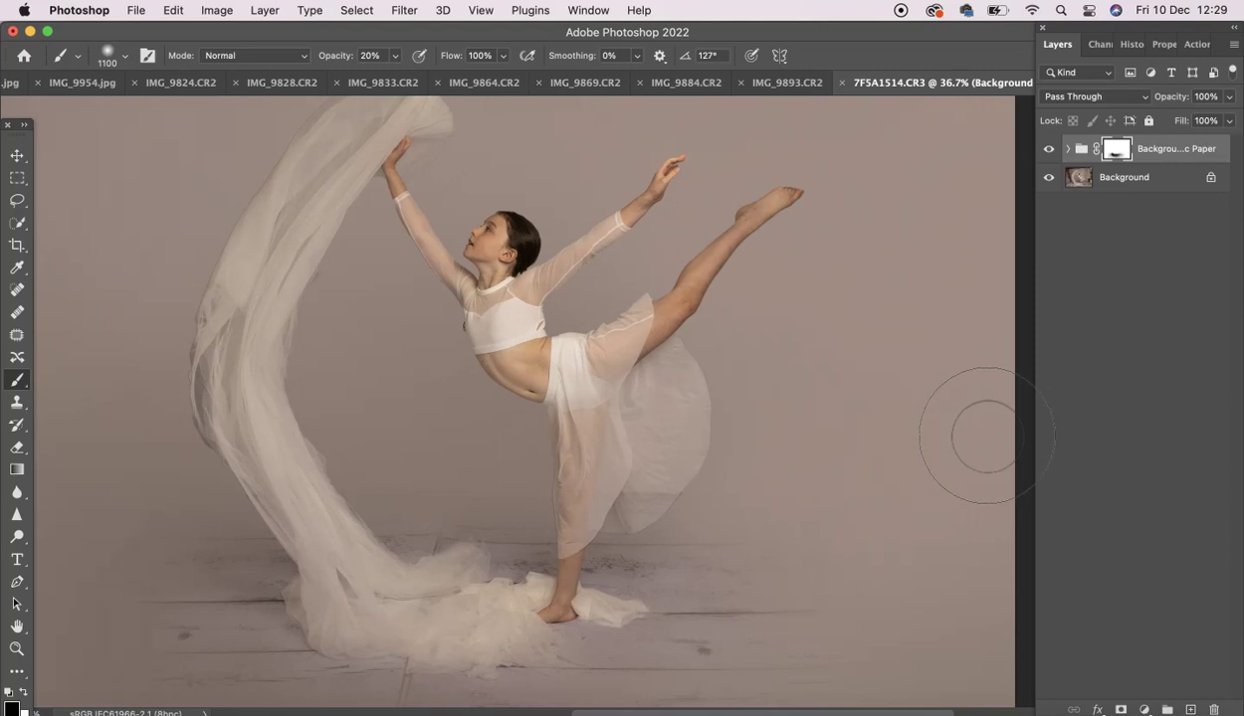
- Soften the skirt area, then add Layer 1 and brush backdrop colour over the sheer skirt
mouse_move(776, 486)
mouse_down()
mouse_move(644, 517)
mouse_move(628, 536)
mouse_move(651, 513)
mouse_move(573, 509)
mouse_move(641, 483)
mouse_move(669, 352)
mouse_move(559, 514)
mouse_move(546, 509)
mouse_move(580, 508)
mouse_move(660, 459)
mouse_move(661, 359)
mouse_move(668, 378)
mouse_move(611, 481)
mouse_move(574, 492)
mouse_move(586, 496)
mouse_move(549, 529)
mouse_move(669, 444)
mouse_move(670, 417)
mouse_move(636, 500)
mouse_up()
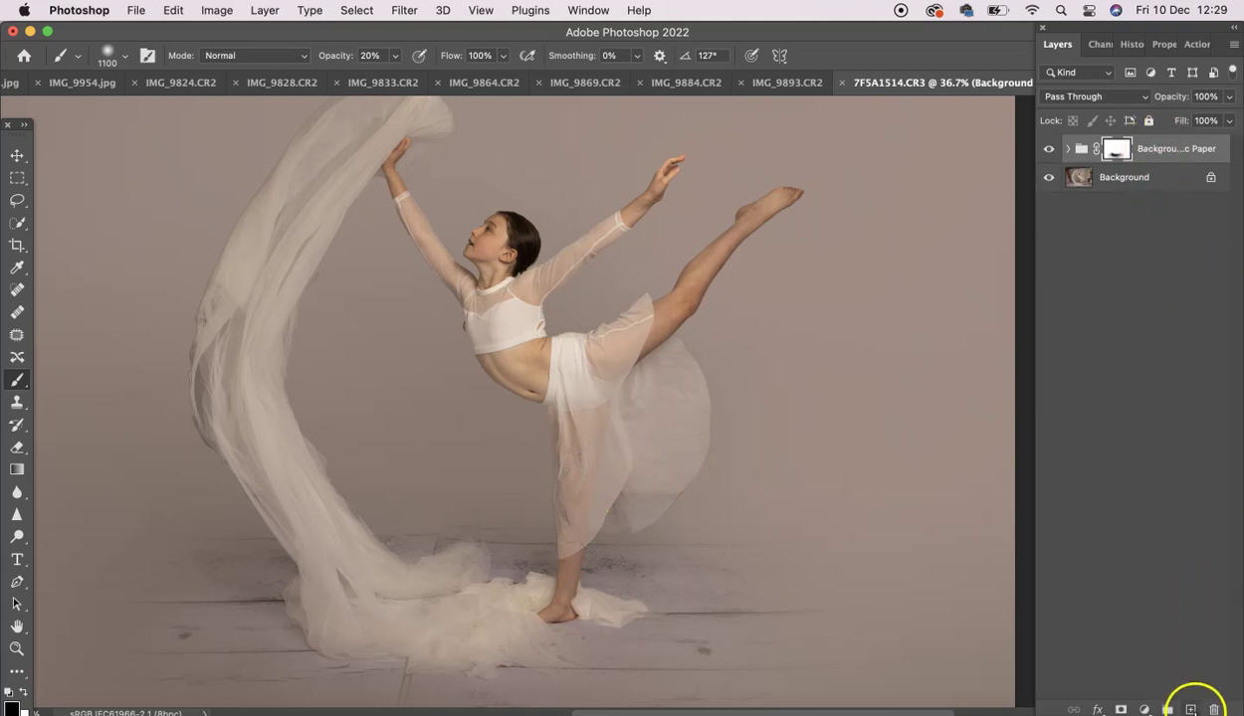
click(1192, 709)
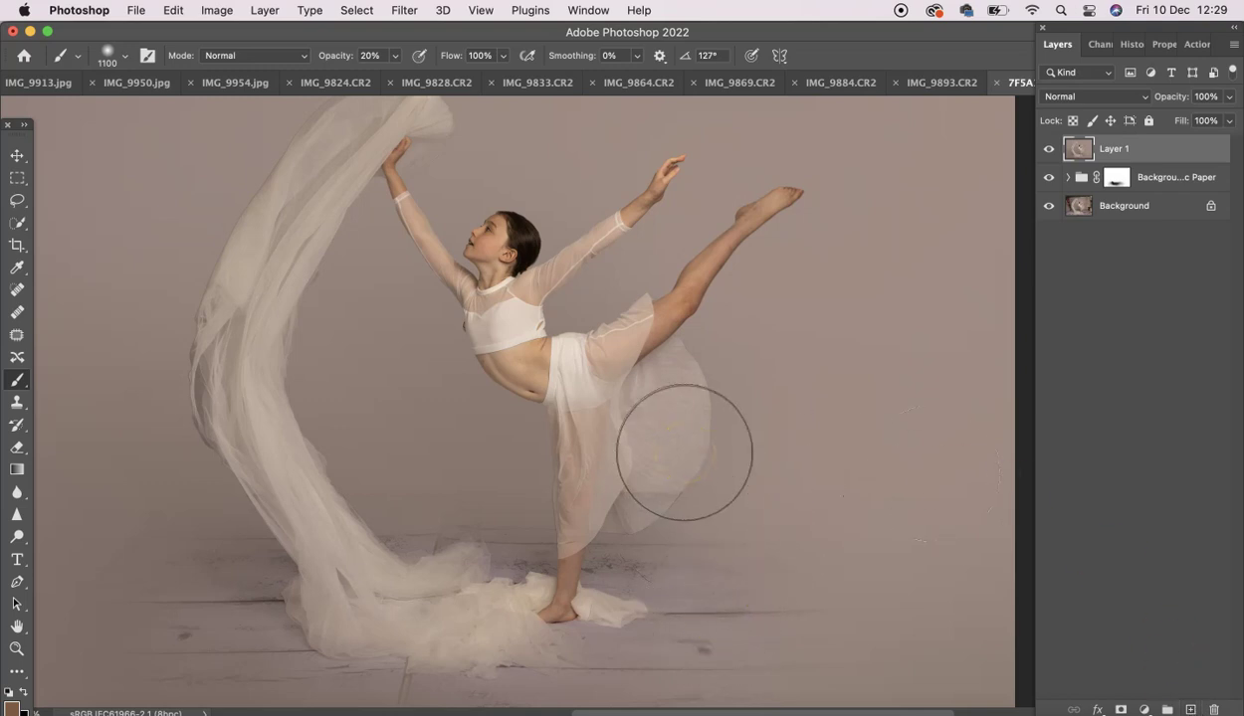
mouse_move(685, 453)
mouse_down()
mouse_move(643, 439)
mouse_move(643, 466)
mouse_up()
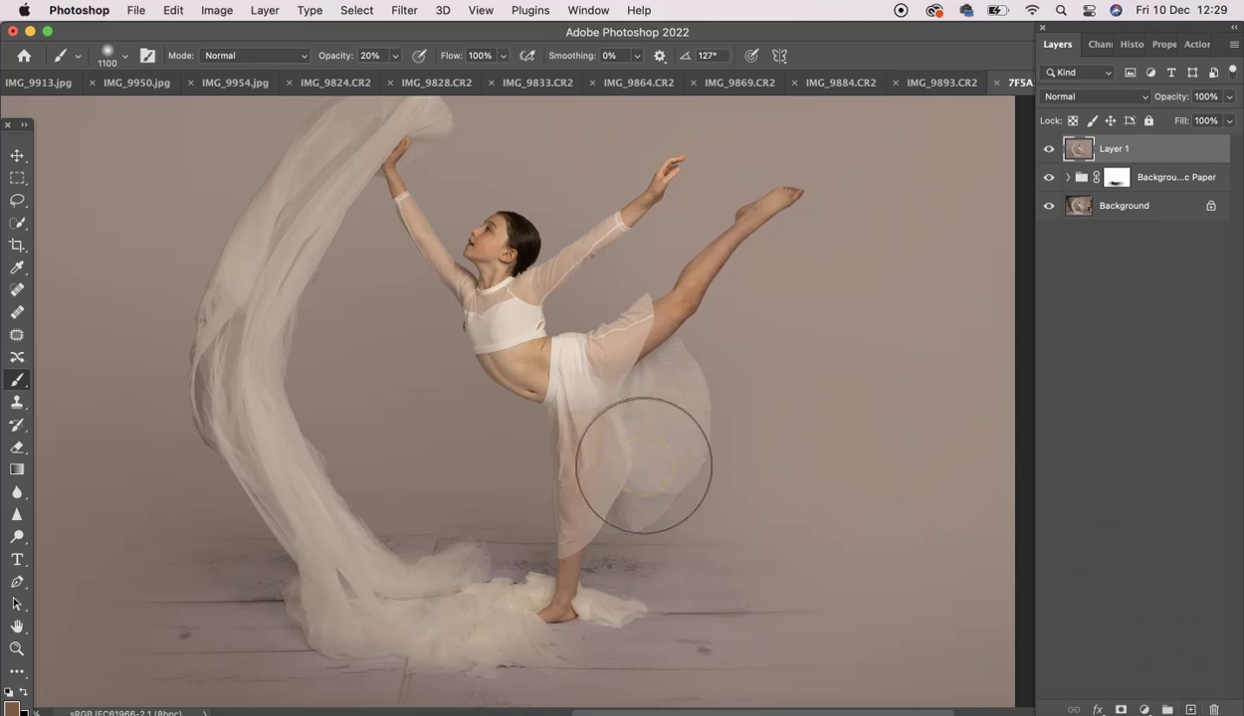
drag(644, 466, 652, 478)
key(s)
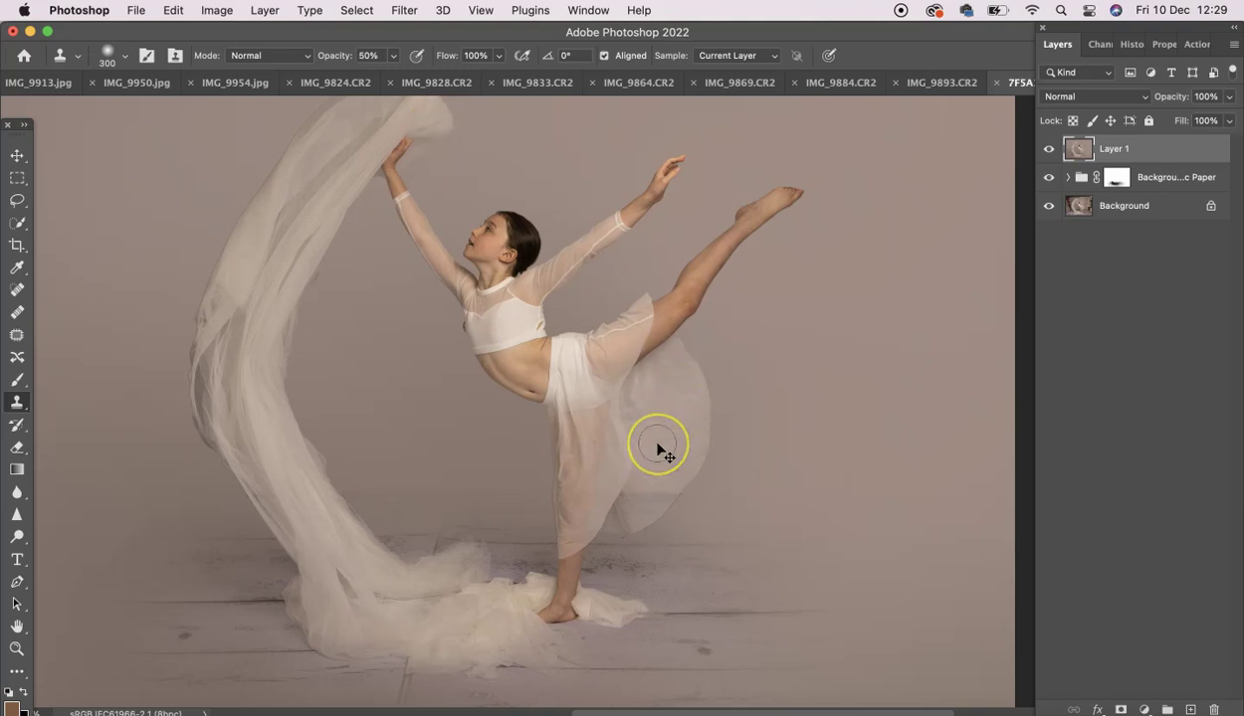
- Sample near the skirt and clone at 50% opacity over the skirt's lower edge on Layer 1
alt+click(664, 447)
click(651, 491)
mouse_move(664, 492)
mouse_down()
mouse_move(636, 509)
mouse_move(667, 449)
mouse_move(666, 486)
mouse_move(653, 503)
mouse_move(671, 450)
mouse_move(631, 509)
mouse_up()
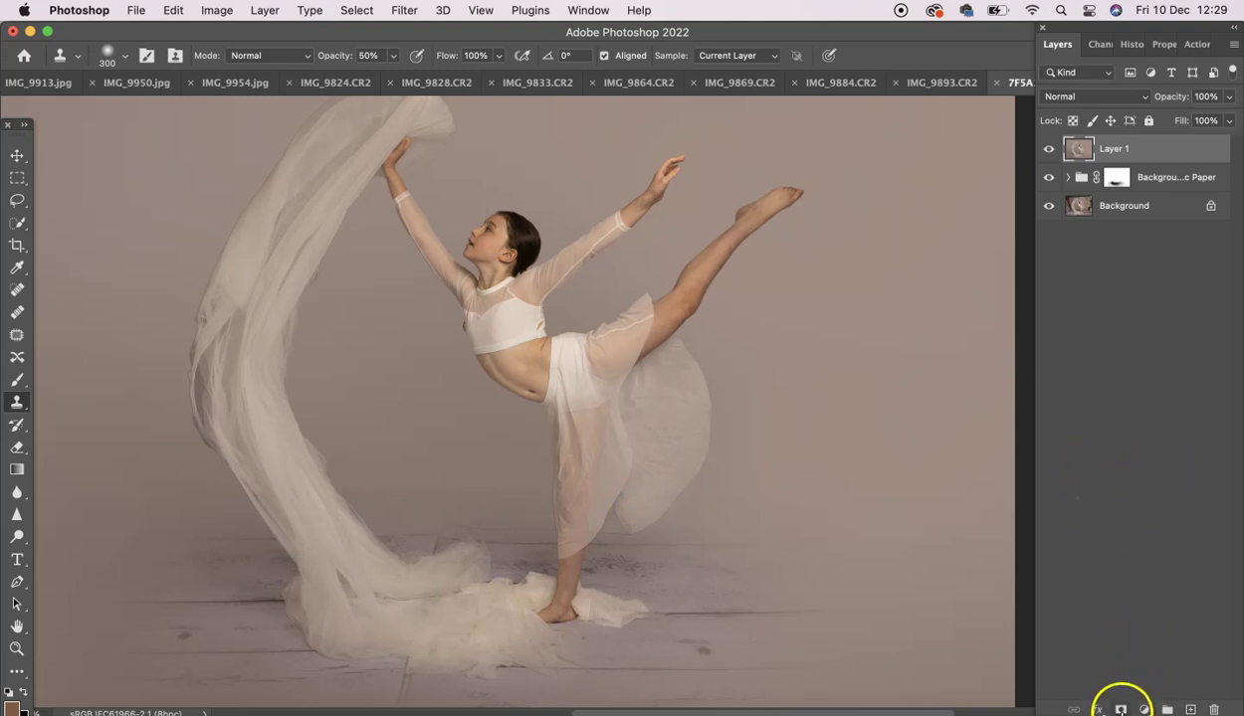
- Add a layer mask to Layer 1 and paint black with a 166 px brush near the standing leg
click(1120, 709)
key(b)
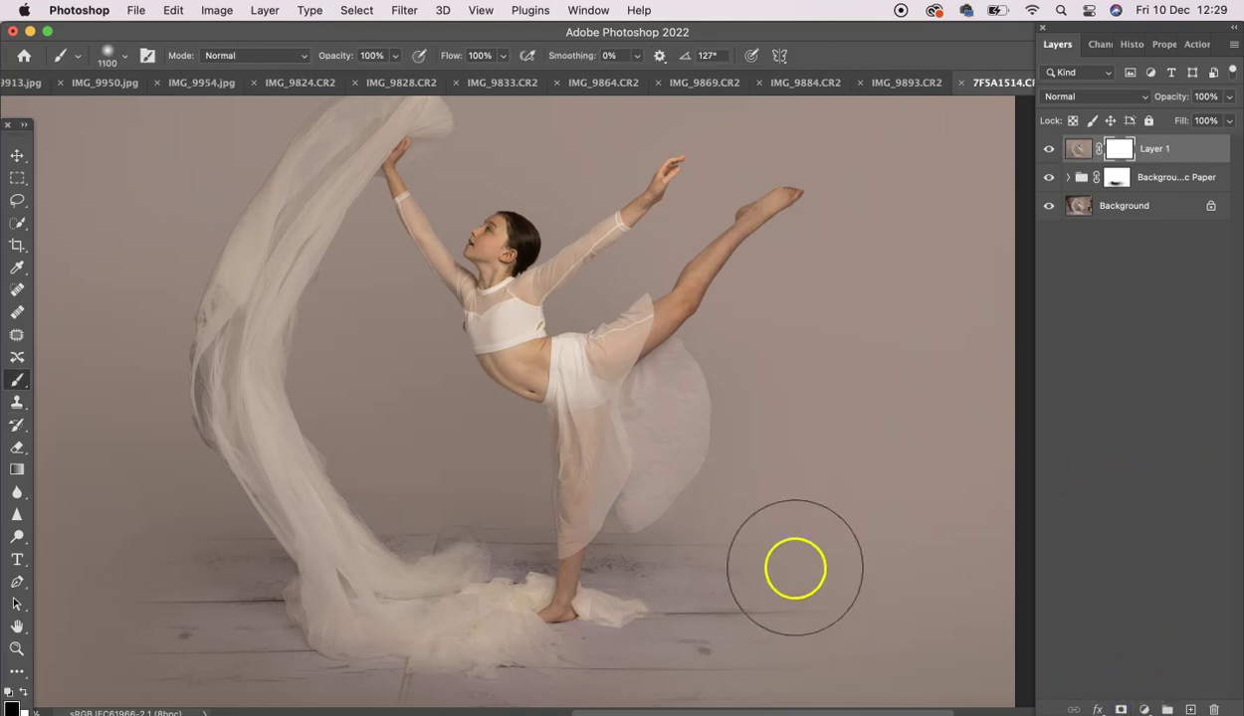
right_click(770, 551)
mouse_move(935, 460)
mouse_down()
mouse_move(716, 566)
mouse_move(710, 526)
mouse_up()
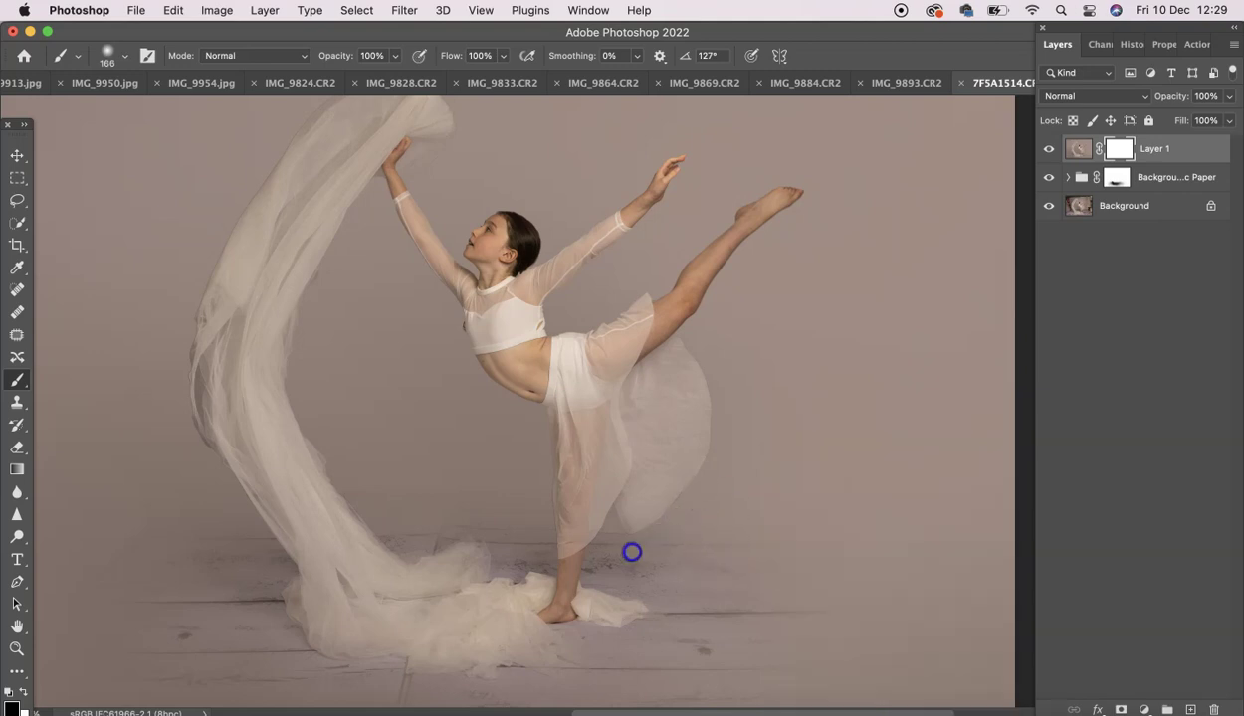
click(735, 366)
click(608, 500)
key(super+minus)
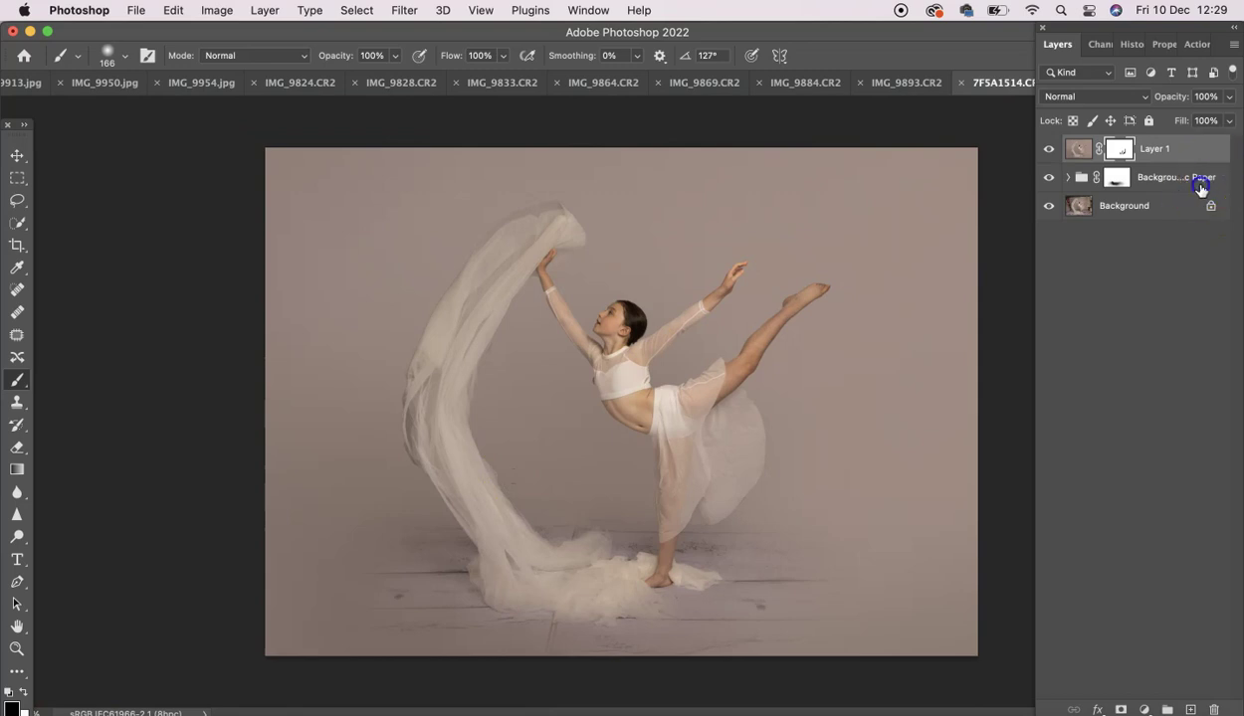
- Group the backdrop group and Layer 1 into Group 1 and toggle it to compare
shift+click(1202, 179)
click(1168, 709)
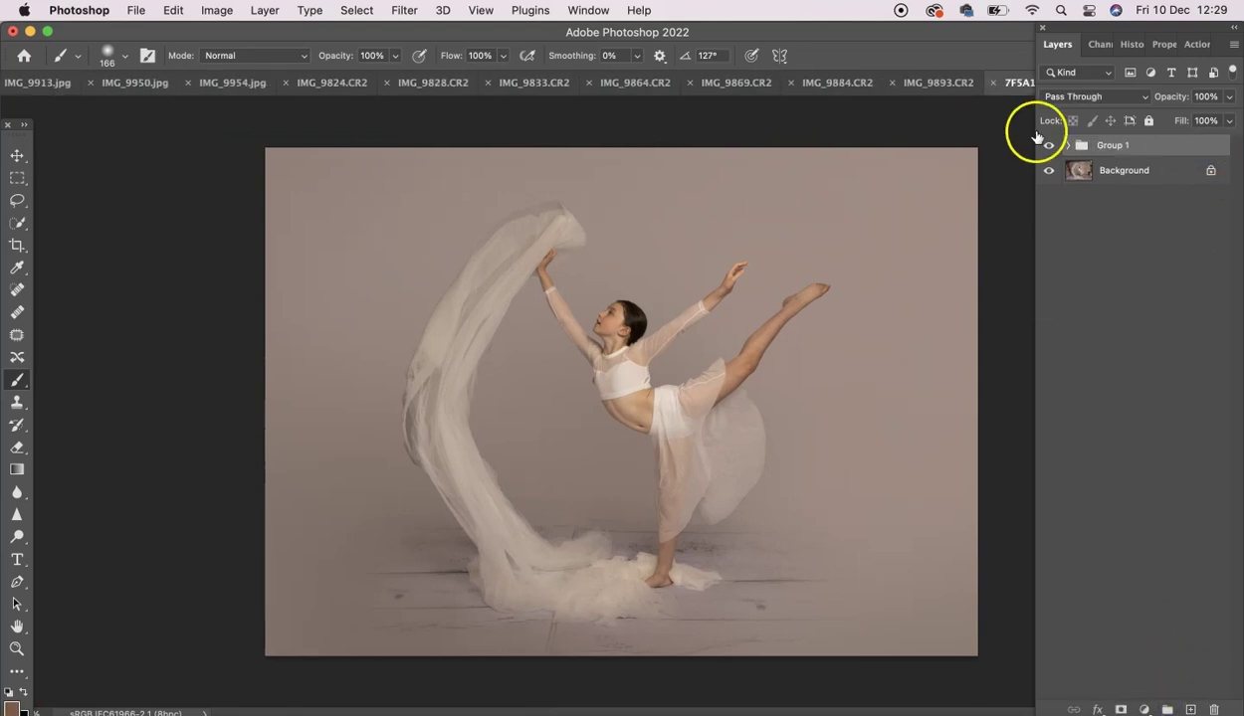
click(1049, 145)
click(1049, 145)
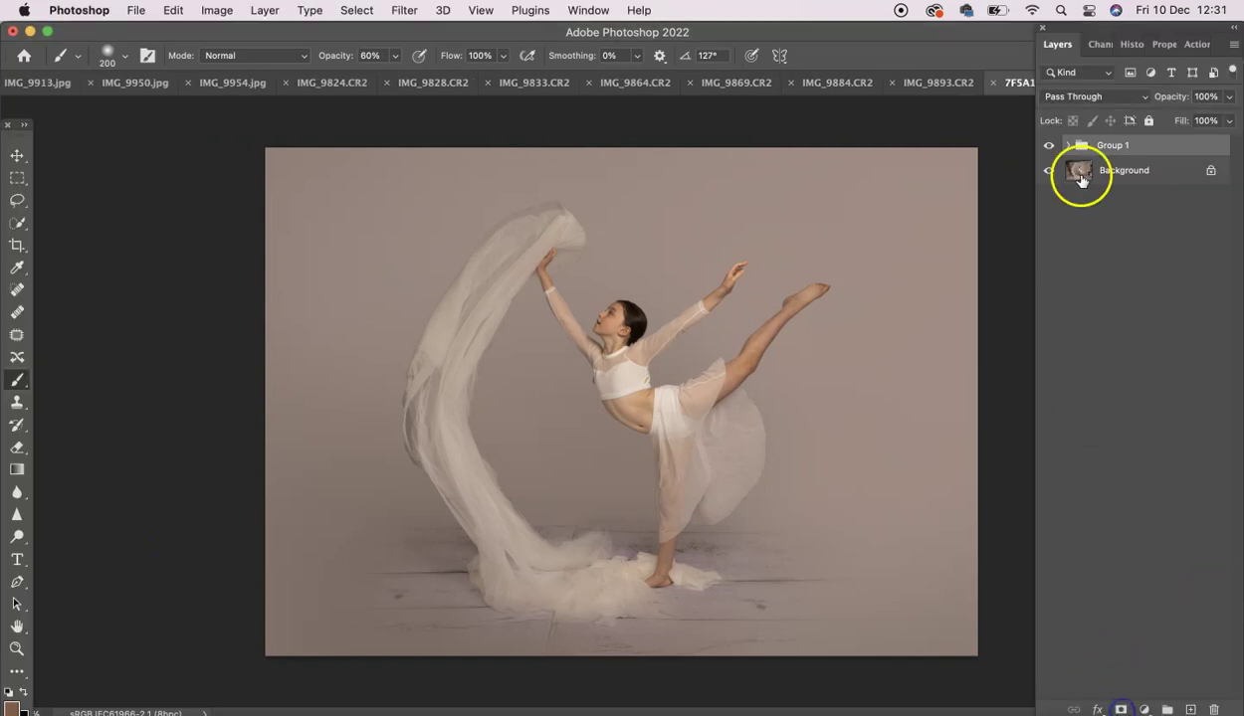
click(1048, 149)
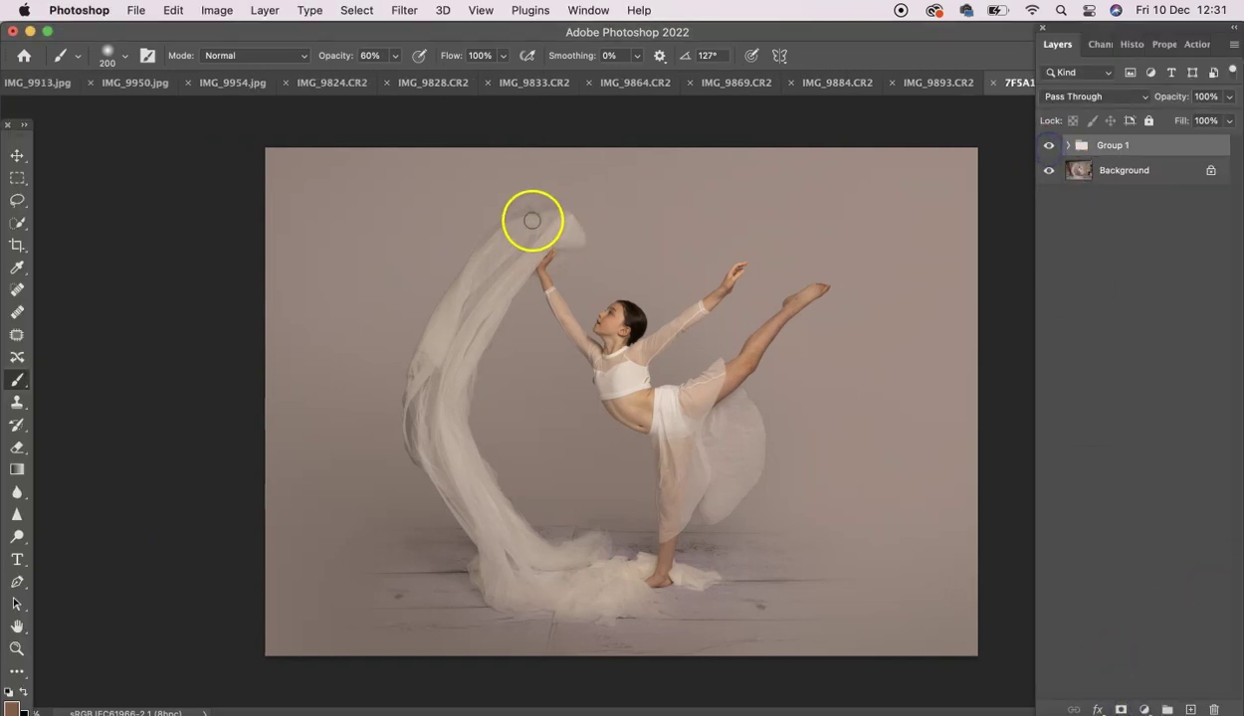
- Add a white mask to Group 1 and compare it against the original room, leaving it visible
click(801, 258)
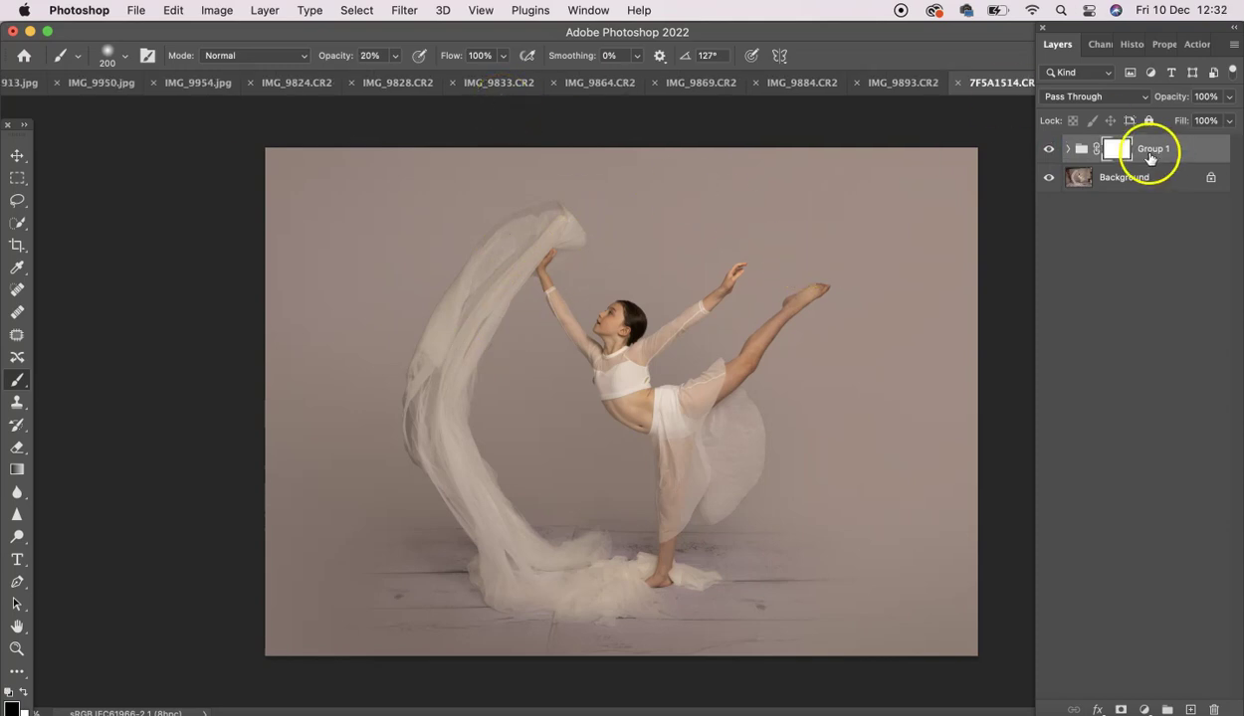
click(540, 281)
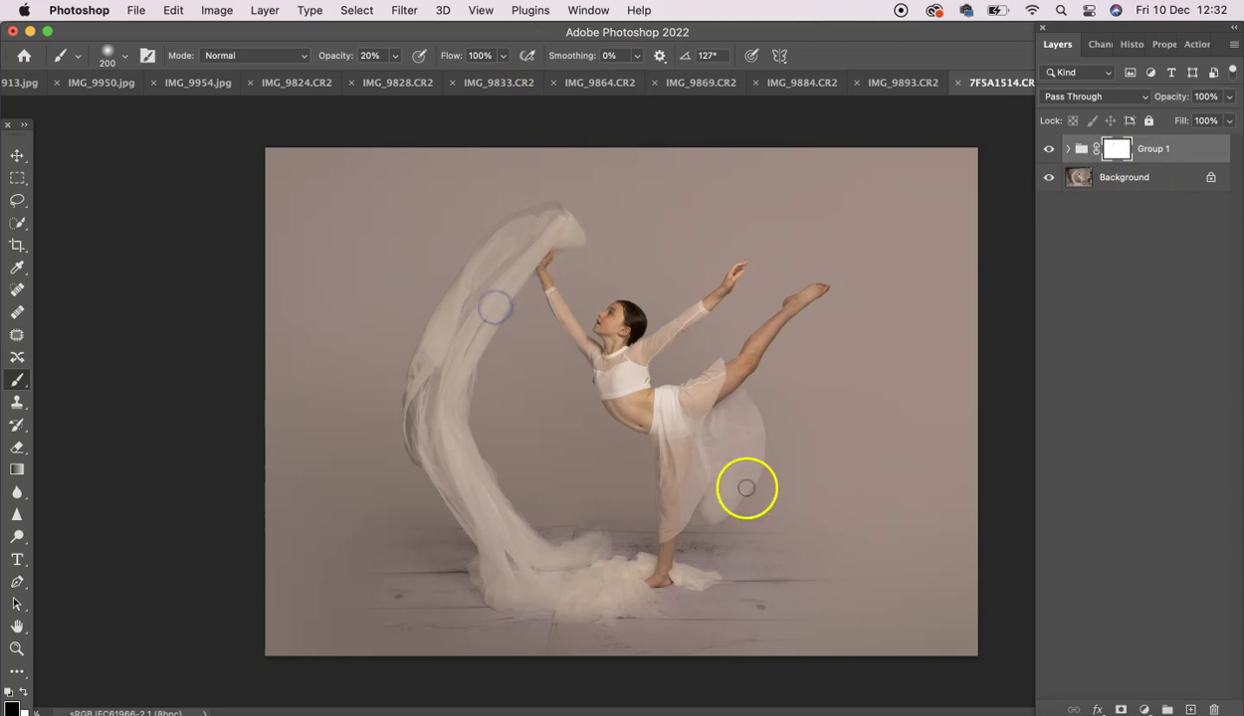
click(1049, 149)
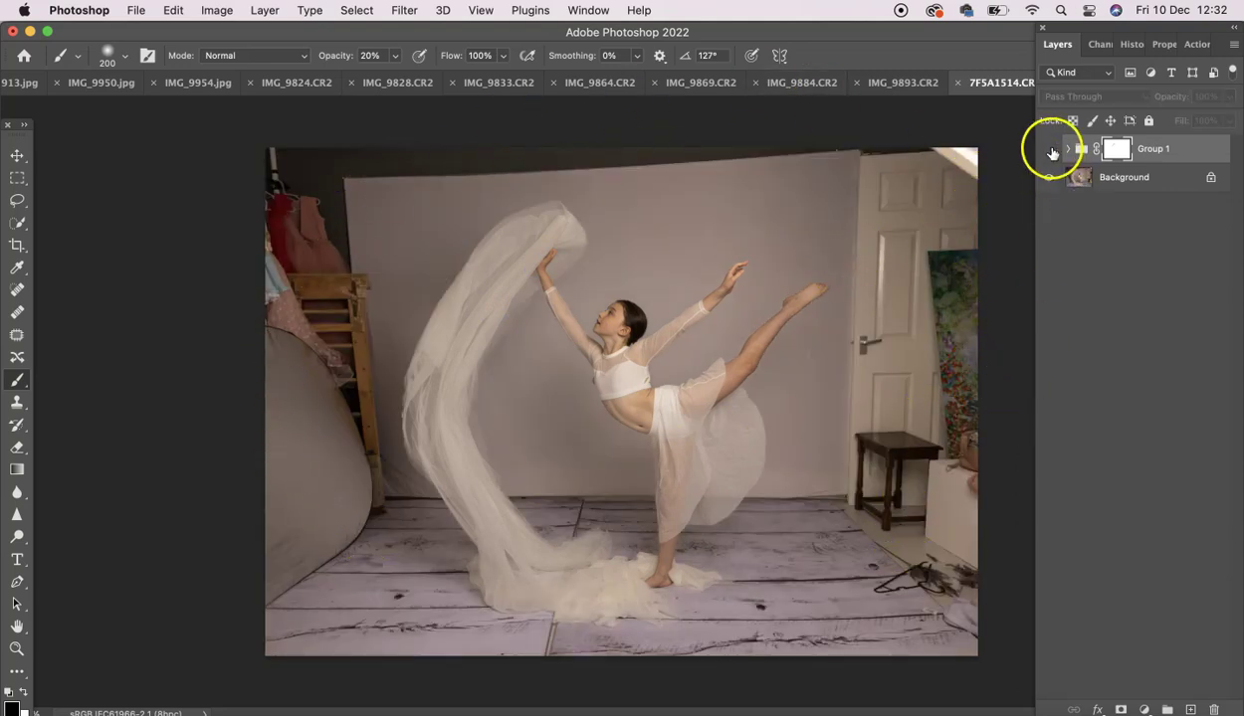
click(1050, 149)
click(1050, 149)
click(1050, 149)
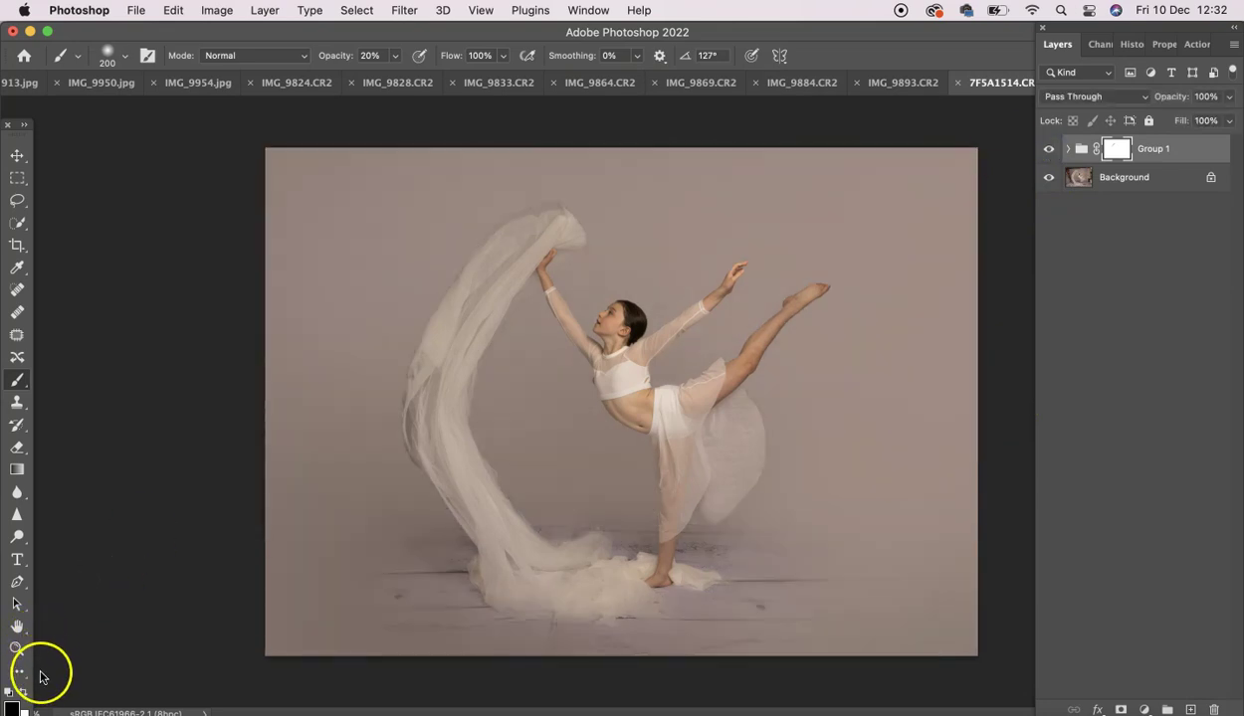